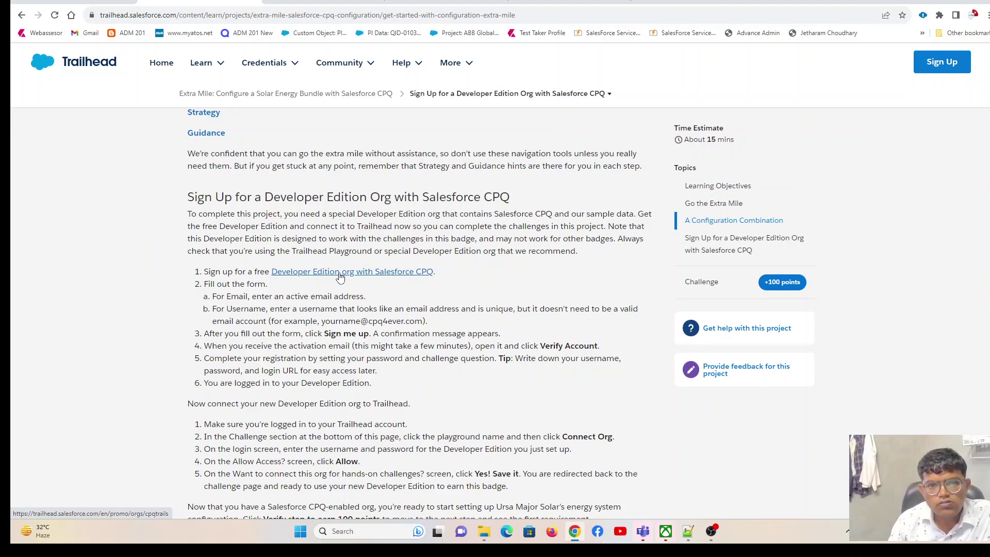
On the Yahoo tab, change the query to 'conga cpq training org' and run the search.
{"action": "left_click", "coordinate": [557, 4]}
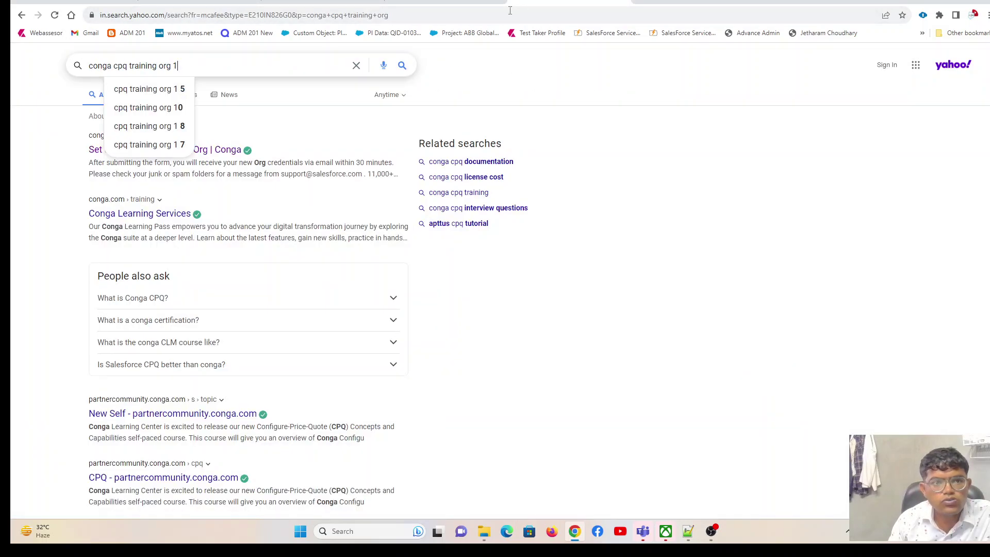
{"action": "left_click_drag", "start_coordinate": [159, 66], "coordinate": [279, 73]}
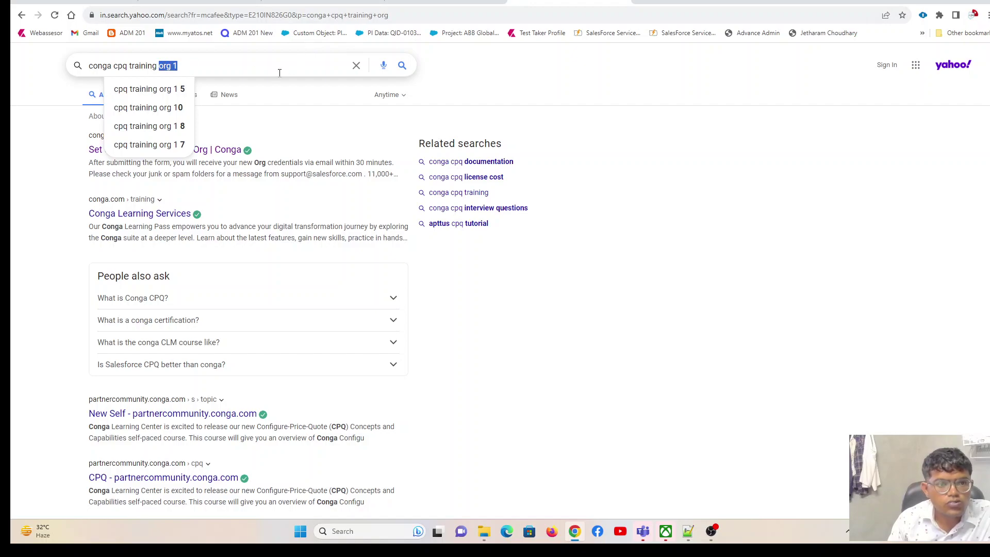
{"action": "key", "text": "BackSpace"}
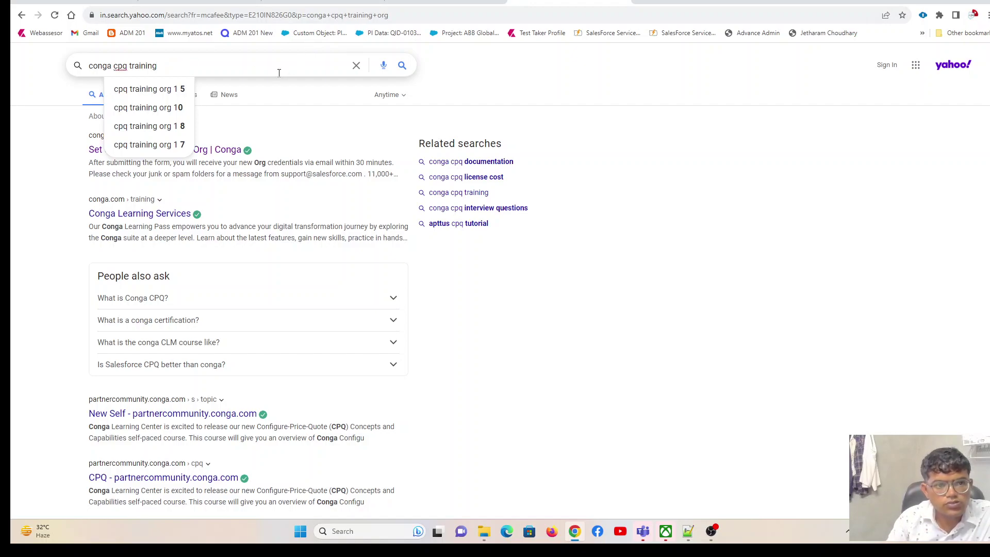
{"action": "key", "text": "Return"}
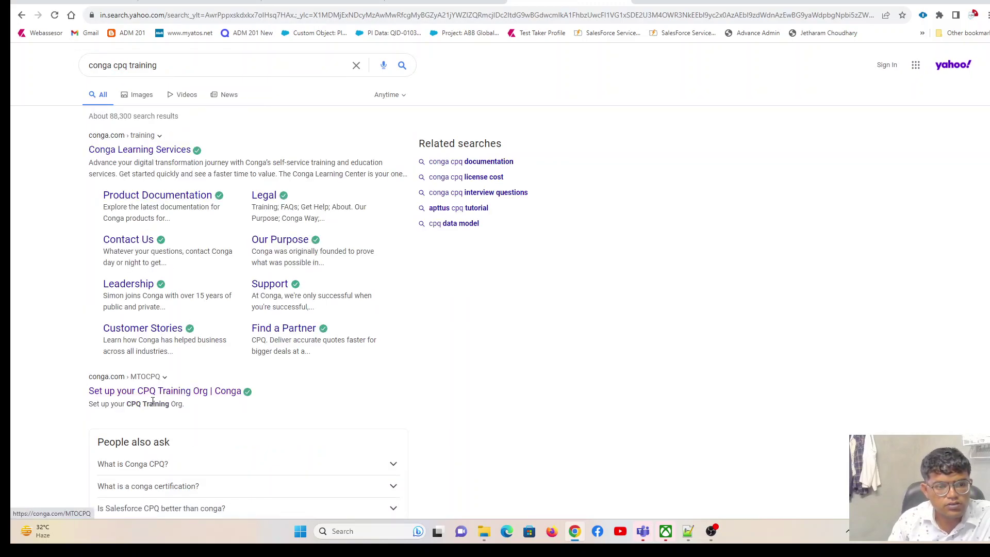
{"action": "left_click", "coordinate": [162, 65]}
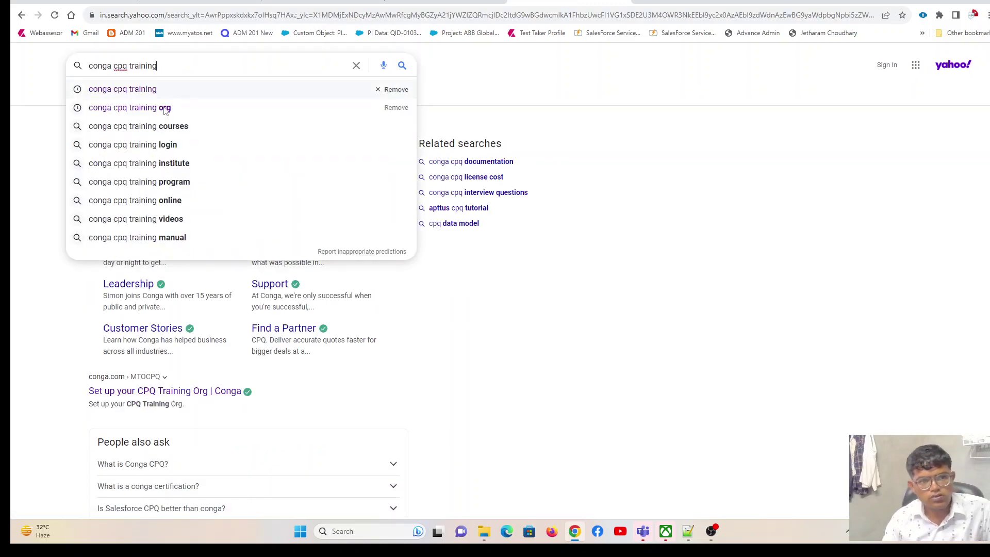
{"action": "left_click", "coordinate": [165, 108]}
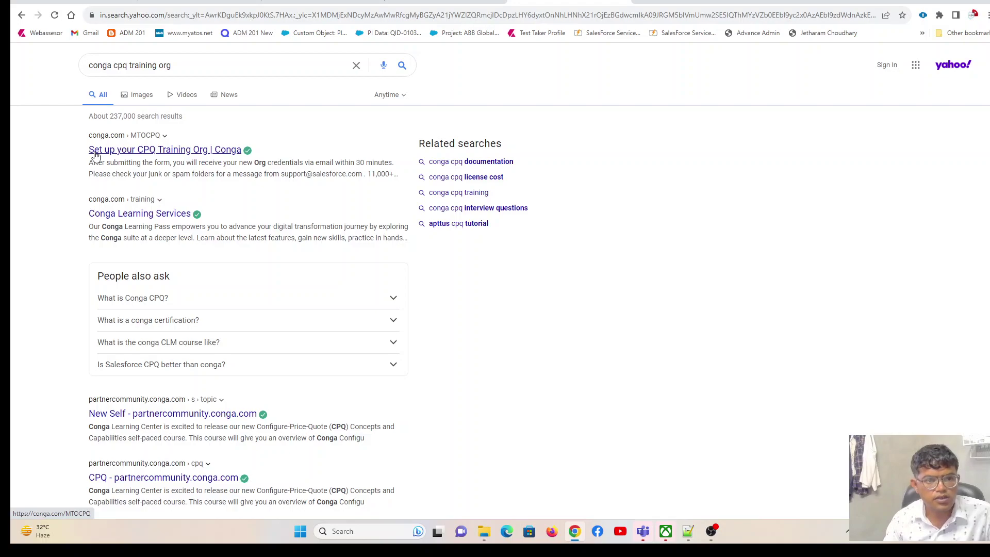
Open Conga's 'Set up your CPQ Training Org' page and fill first and last name from saved entries.
{"action": "left_click", "coordinate": [96, 155]}
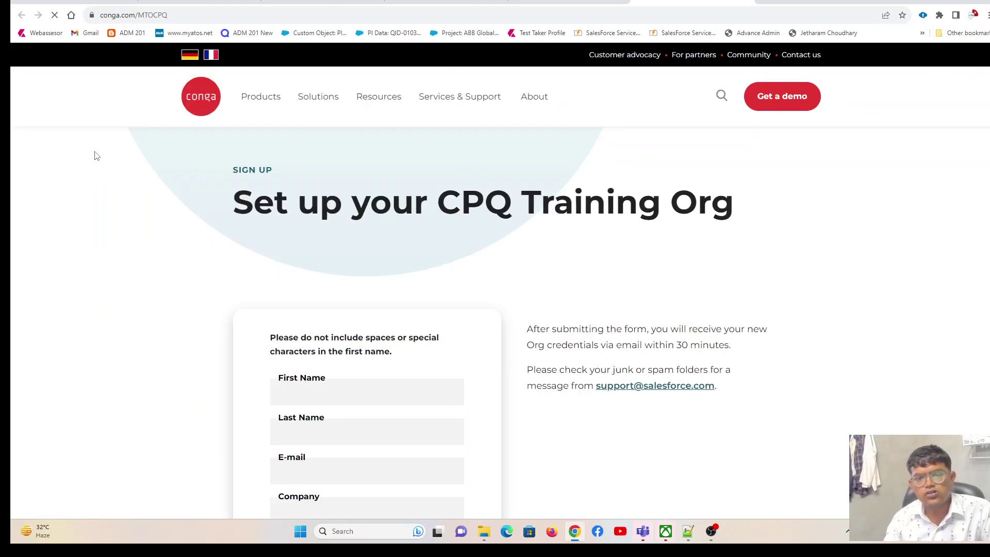
{"action": "left_click", "coordinate": [328, 394]}
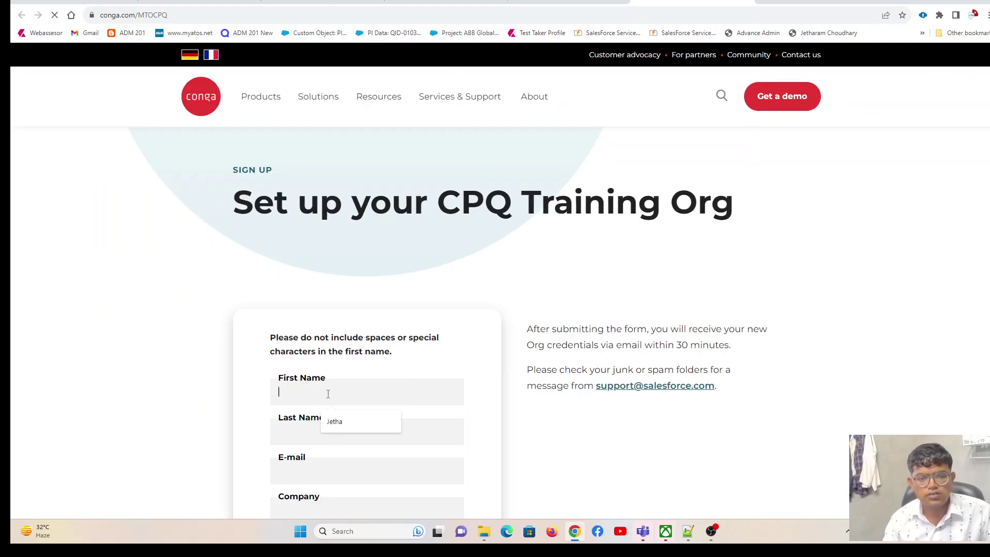
{"action": "left_click", "coordinate": [336, 423]}
{"action": "left_click", "coordinate": [326, 436]}
{"action": "left_click", "coordinate": [333, 461]}
Fill in the e-mail and company, submit the sign-up form, and close the community.conga.com tab.
{"action": "scroll", "coordinate": [338, 411], "scroll_direction": "down", "scroll_amount": 3}
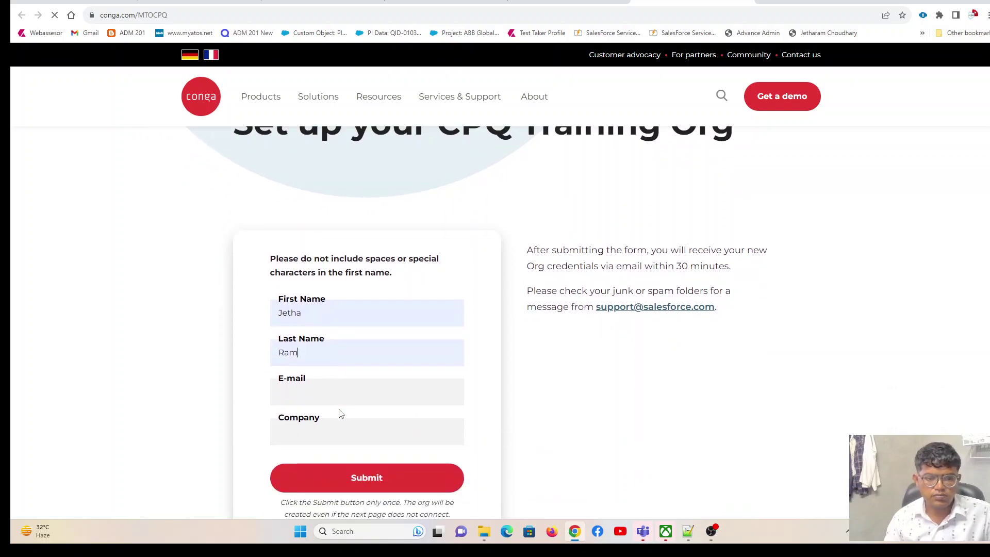
{"action": "left_click", "coordinate": [324, 311]}
{"action": "left_click", "coordinate": [355, 348]}
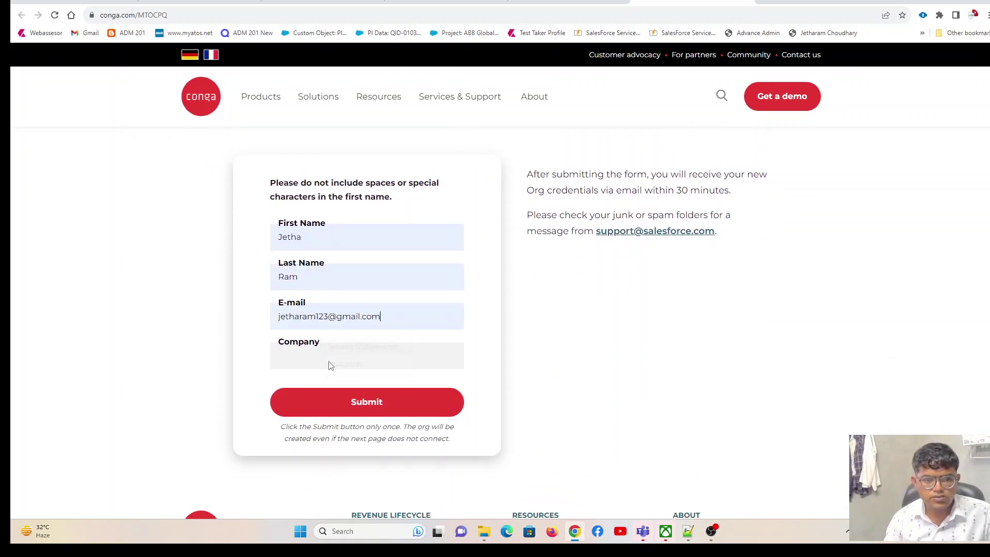
{"action": "left_click", "coordinate": [331, 362]}
{"action": "left_click", "coordinate": [336, 385]}
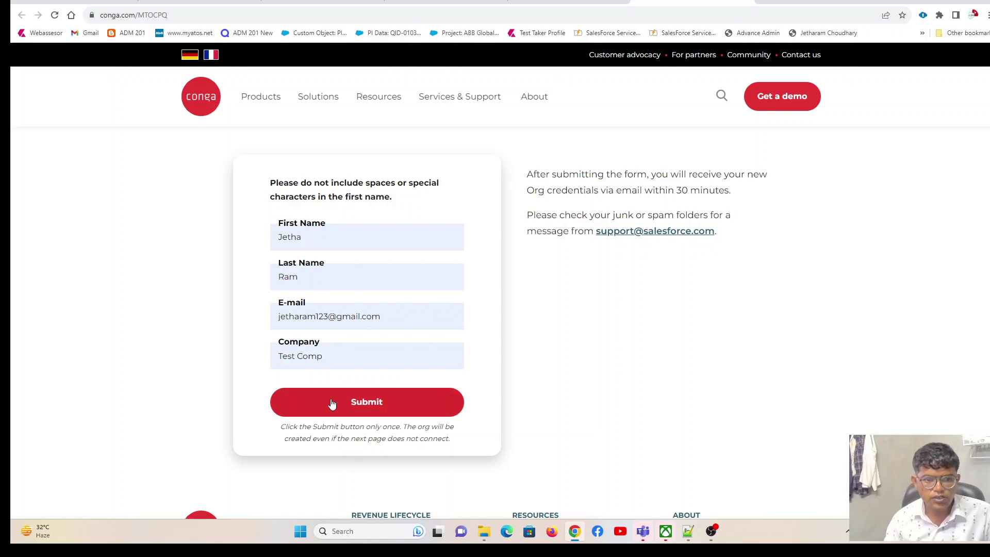
{"action": "left_click", "coordinate": [332, 402]}
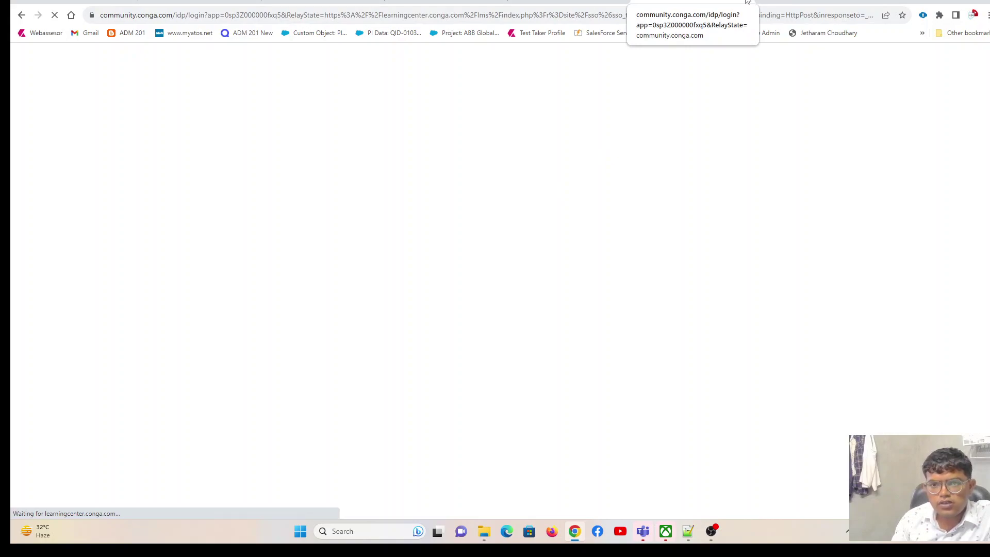
{"action": "left_click", "coordinate": [747, 2]}
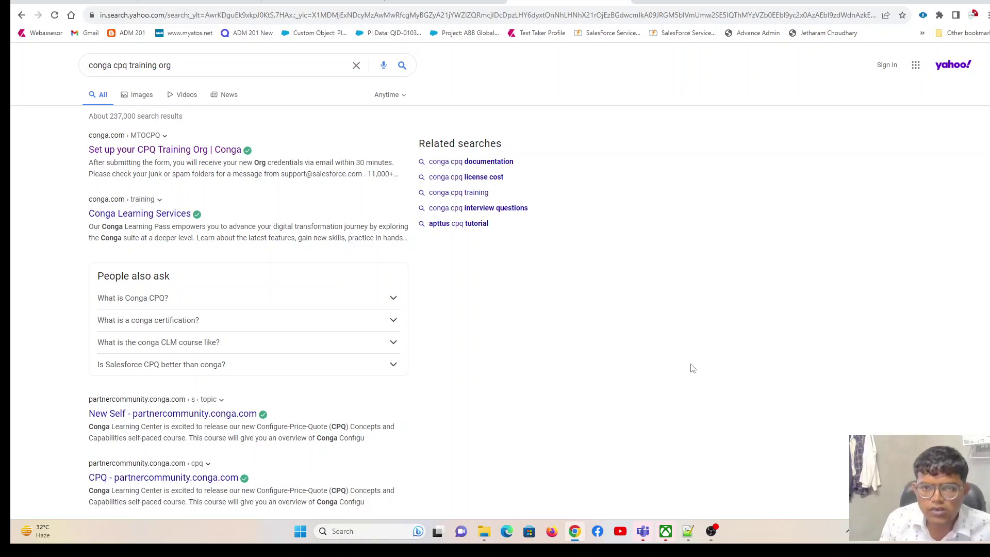
Open the 'Welcome to Salesforce: Verify your account' e-mail in Gmail and verify the account.
{"action": "left_click", "coordinate": [712, 532]}
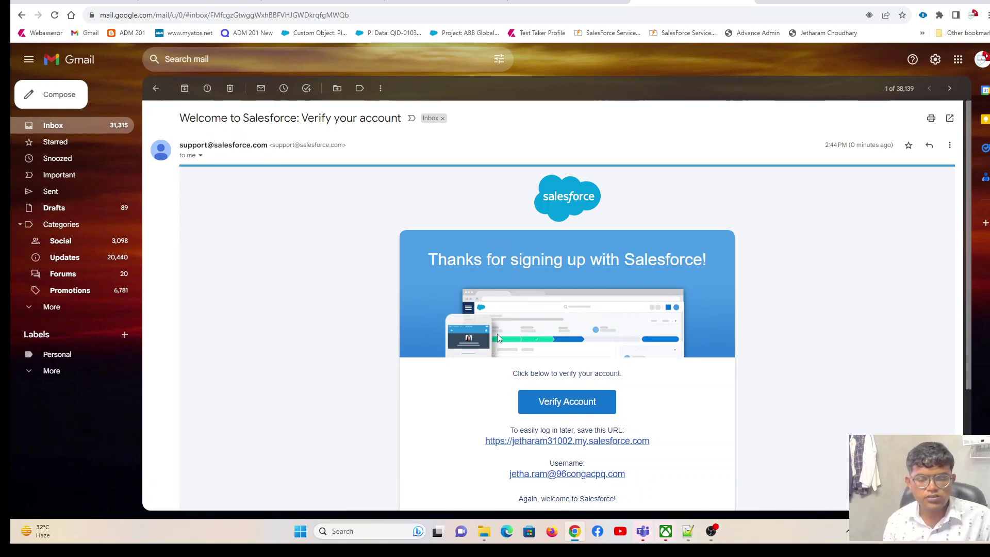
{"action": "left_click", "coordinate": [545, 403]}
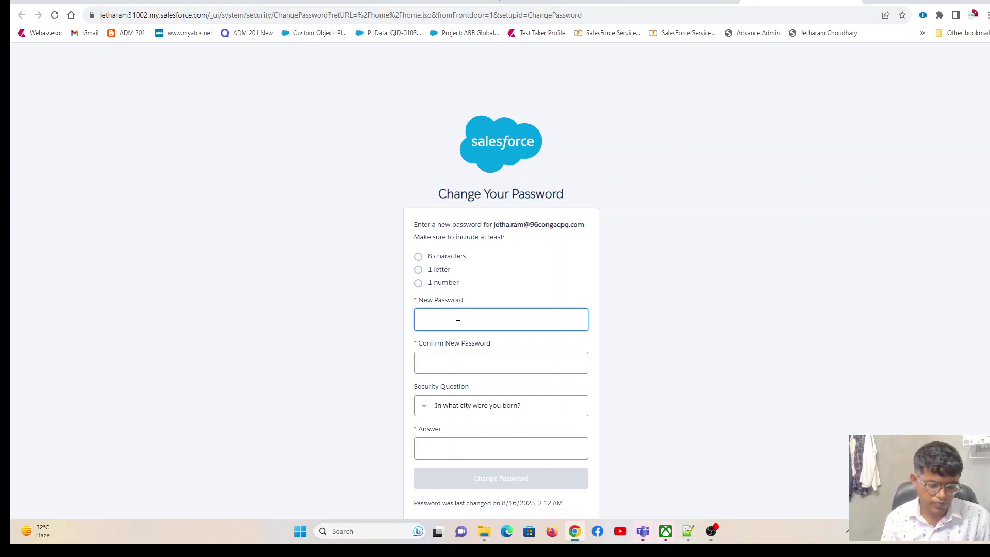
Set and confirm the new org password, answer the pet's-name security question, and submit.
{"action": "type", "text": "abc12345678"}
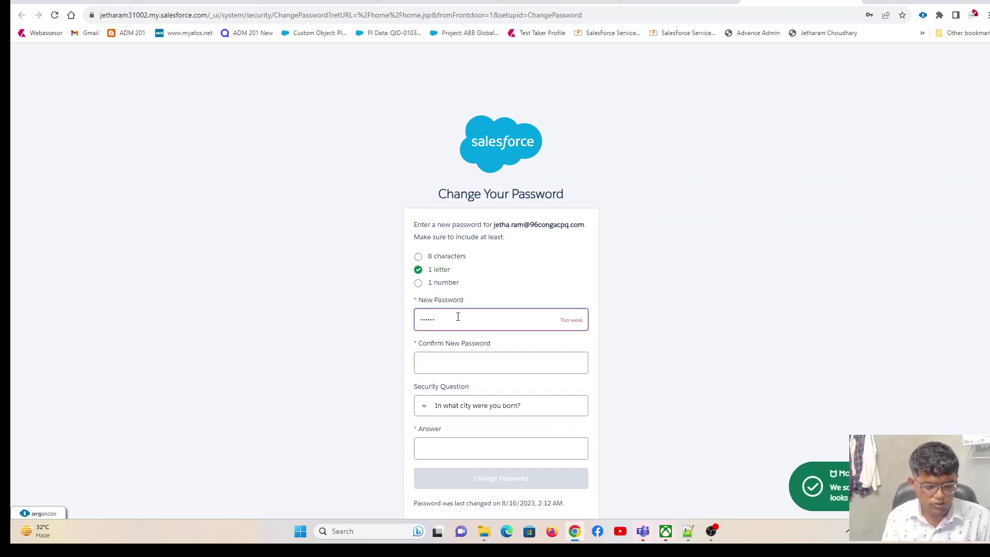
{"action": "left_click", "coordinate": [454, 364]}
{"action": "type", "text": "abc"}
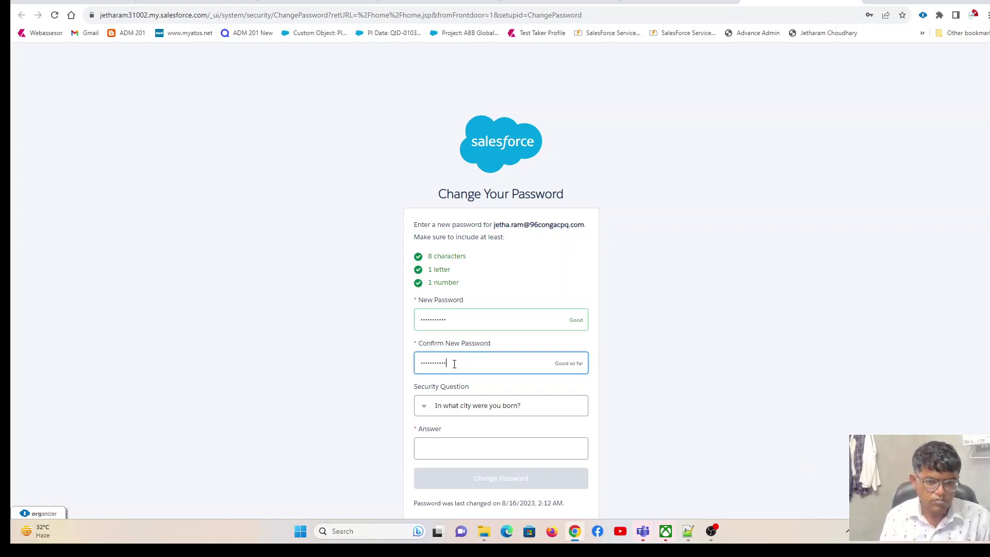
{"action": "left_click", "coordinate": [457, 405]}
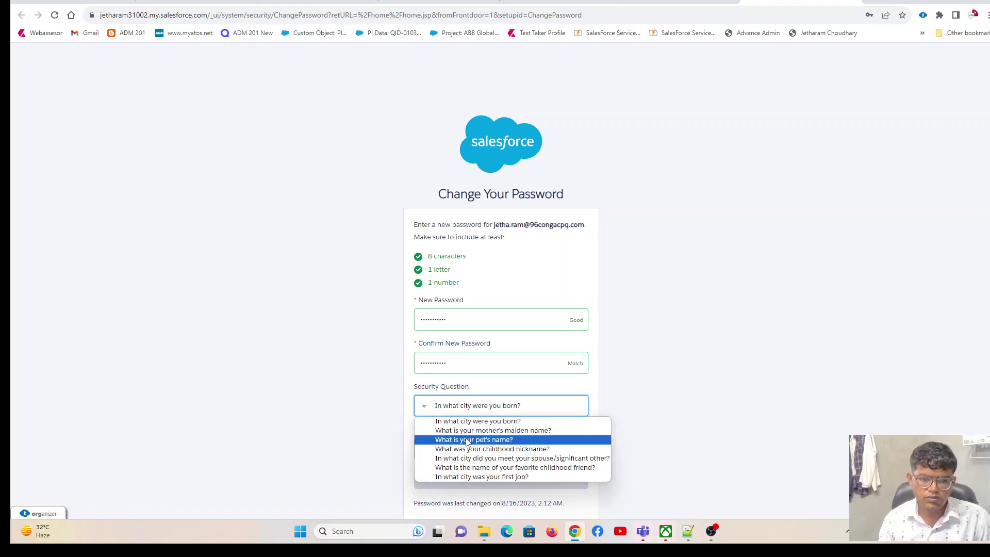
{"action": "left_click", "coordinate": [467, 439]}
{"action": "left_click", "coordinate": [468, 443]}
{"action": "type", "text": "raww"}
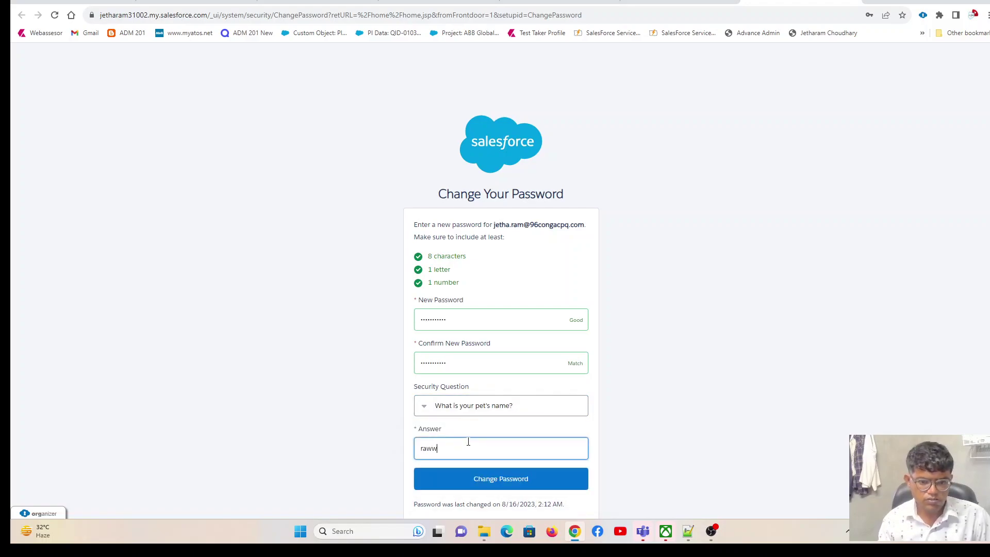
{"action": "left_click", "coordinate": [479, 482]}
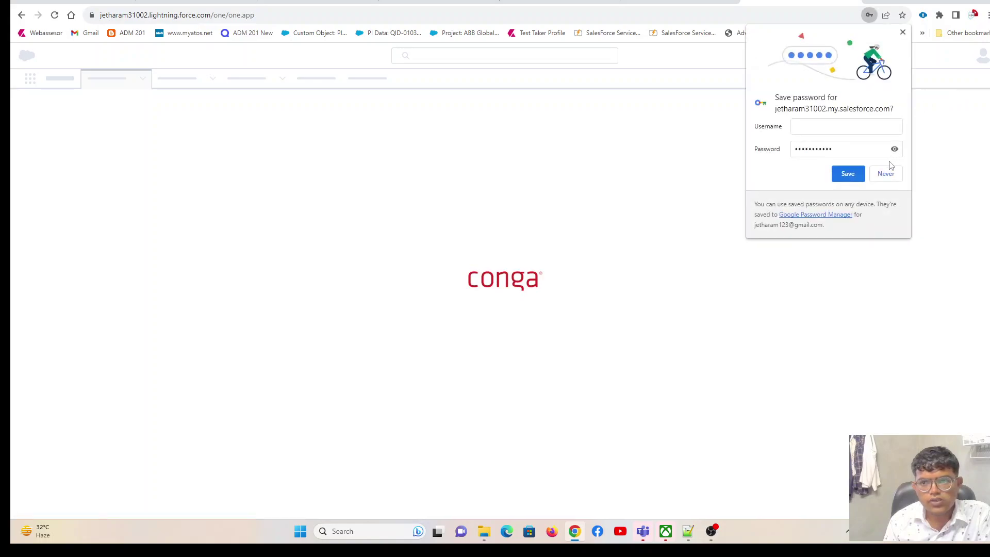
Decline Chrome's password save and switch the org to Salesforce Classic.
{"action": "left_click", "coordinate": [887, 172]}
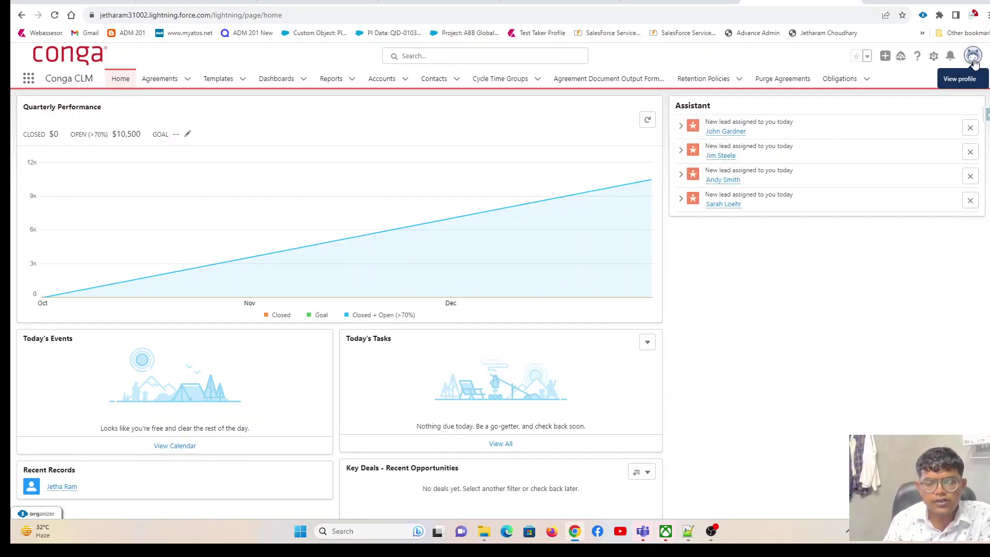
{"action": "left_click", "coordinate": [973, 58]}
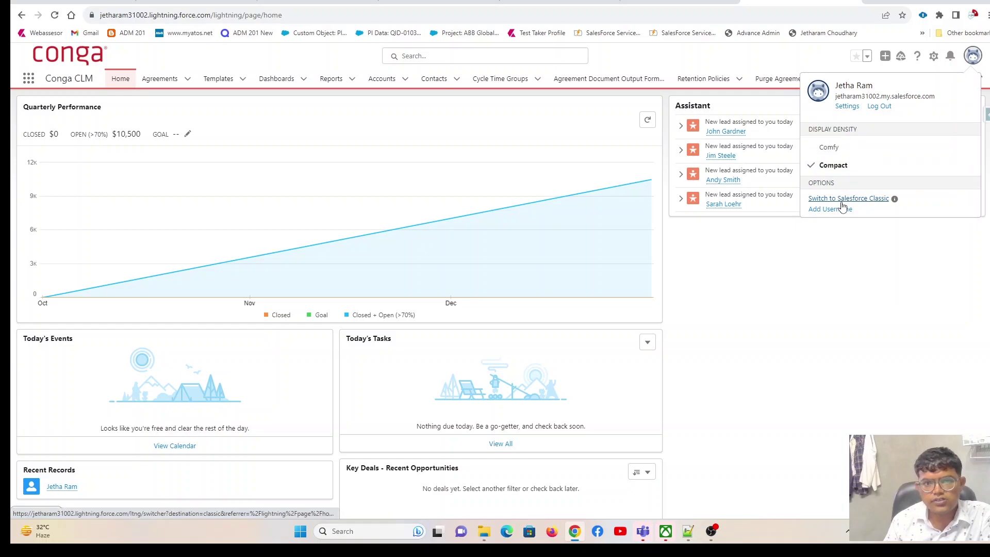
{"action": "left_click", "coordinate": [841, 202]}
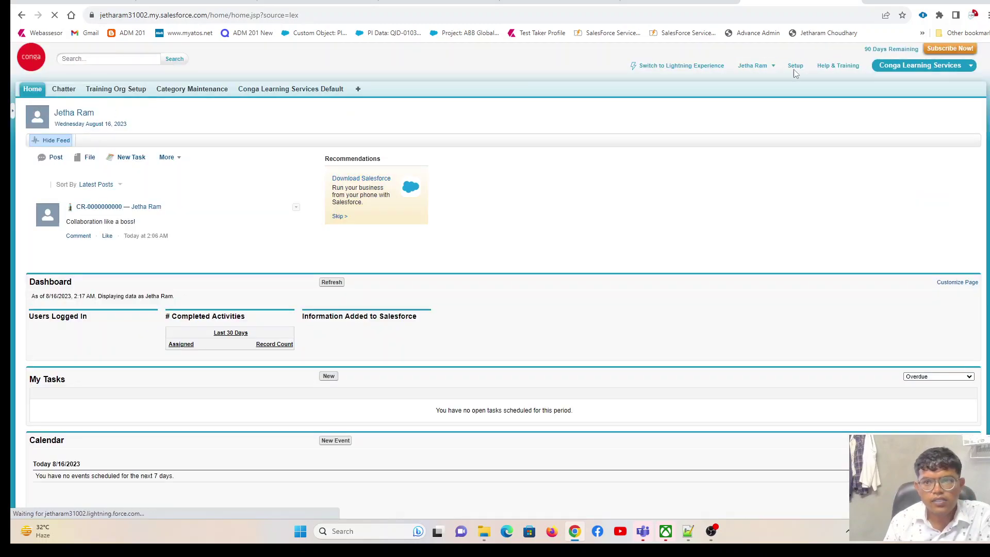
Search Setup for 'inst' and review the Installed Packages list of Conga and Apttus packages.
{"action": "left_click", "coordinate": [793, 69]}
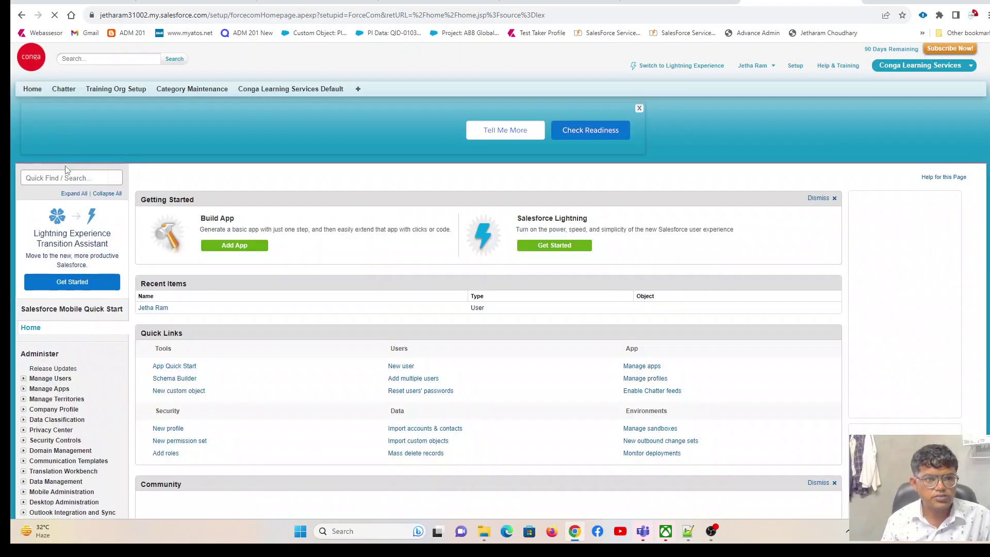
{"action": "left_click", "coordinate": [61, 176]}
{"action": "type", "text": "ib"}
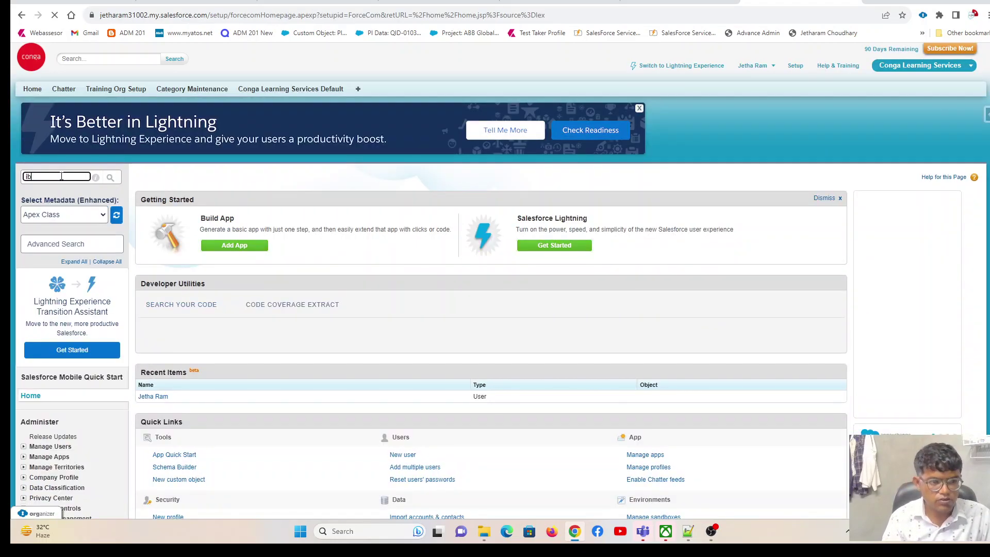
{"action": "type", "text": "s"}
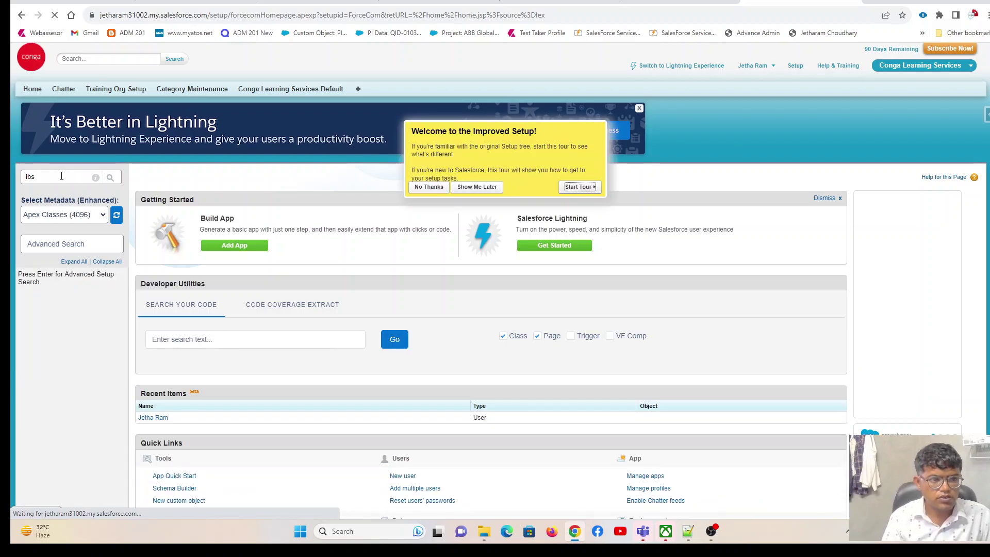
{"action": "double_click", "coordinate": [61, 176]}
{"action": "type", "text": "inst"}
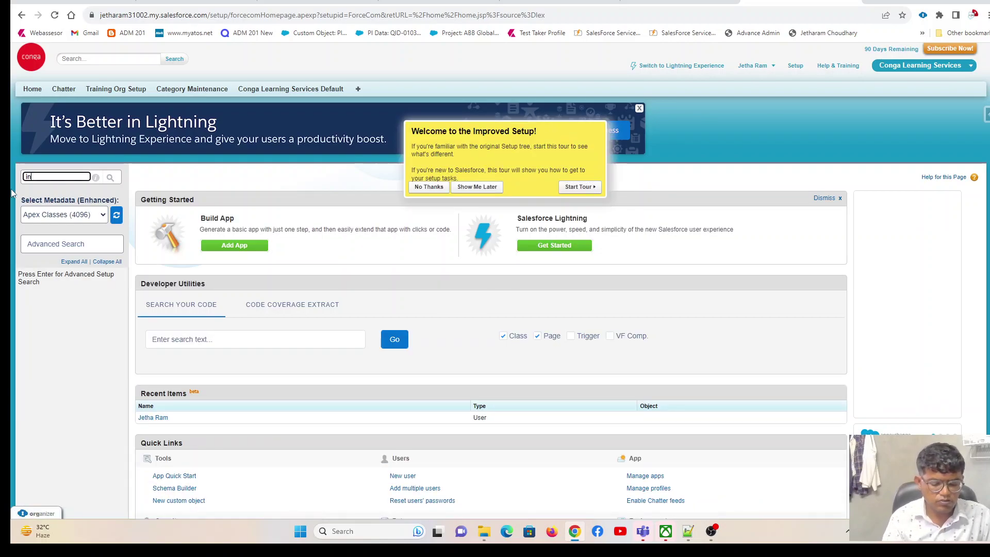
{"action": "left_click", "coordinate": [58, 303]}
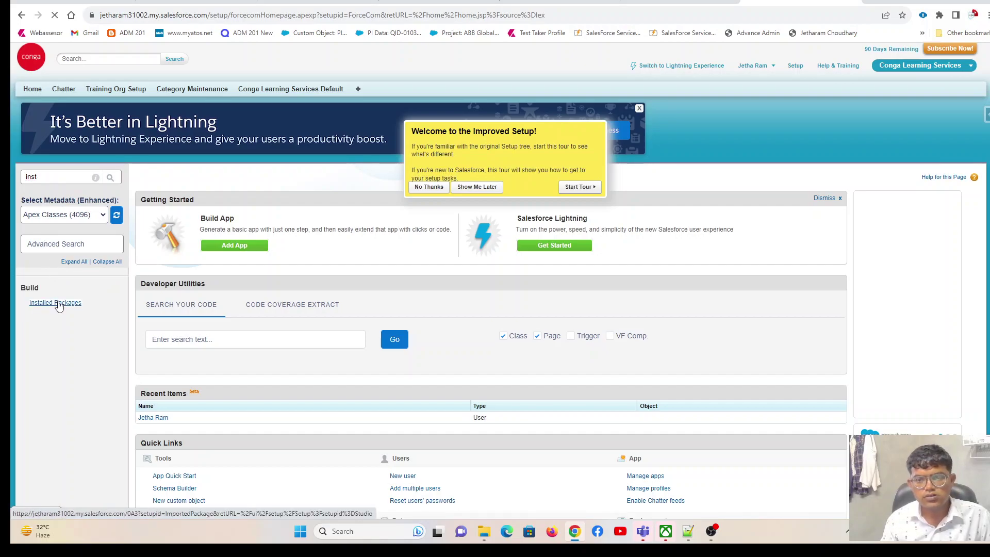
{"action": "scroll", "coordinate": [342, 299], "scroll_direction": "down", "scroll_amount": 15}
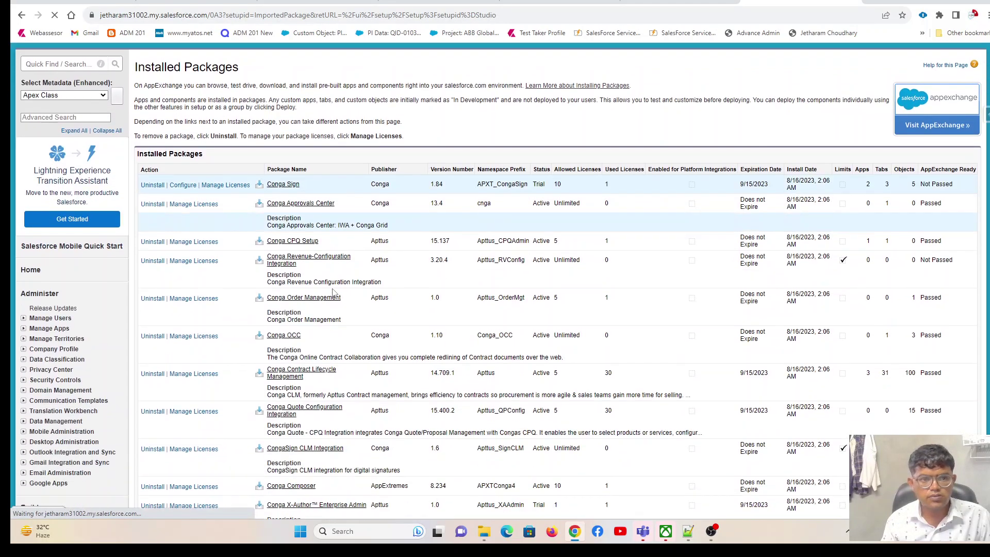
{"action": "scroll", "coordinate": [342, 299], "scroll_direction": "down", "scroll_amount": 5}
{"action": "scroll", "coordinate": [341, 299], "scroll_direction": "up", "scroll_amount": 20}
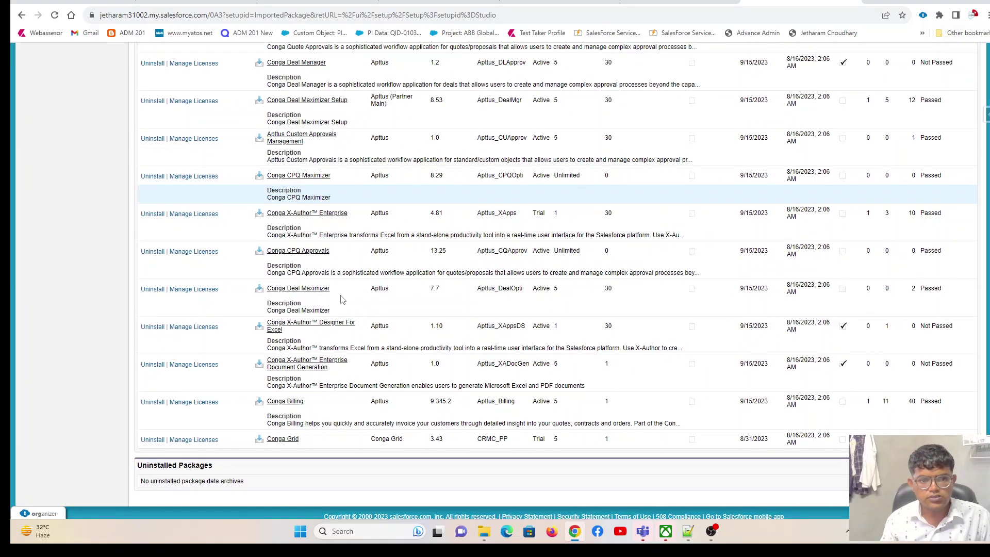
{"action": "scroll", "coordinate": [342, 299], "scroll_direction": "up", "scroll_amount": 2}
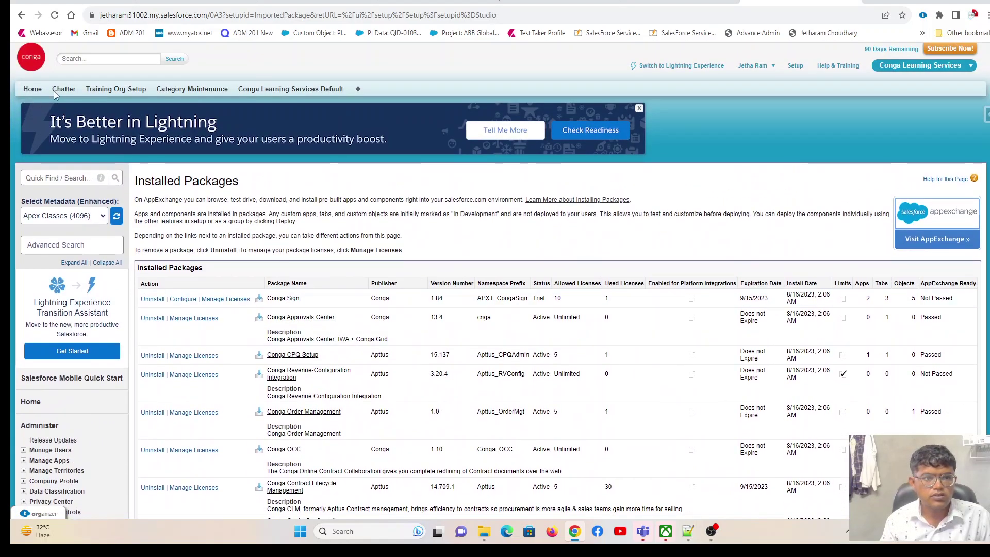
Execute the update on the Conga Learning Services Default Training Org Setup record, then open Category Maintenance in a new tab.
{"action": "left_click", "coordinate": [112, 92]}
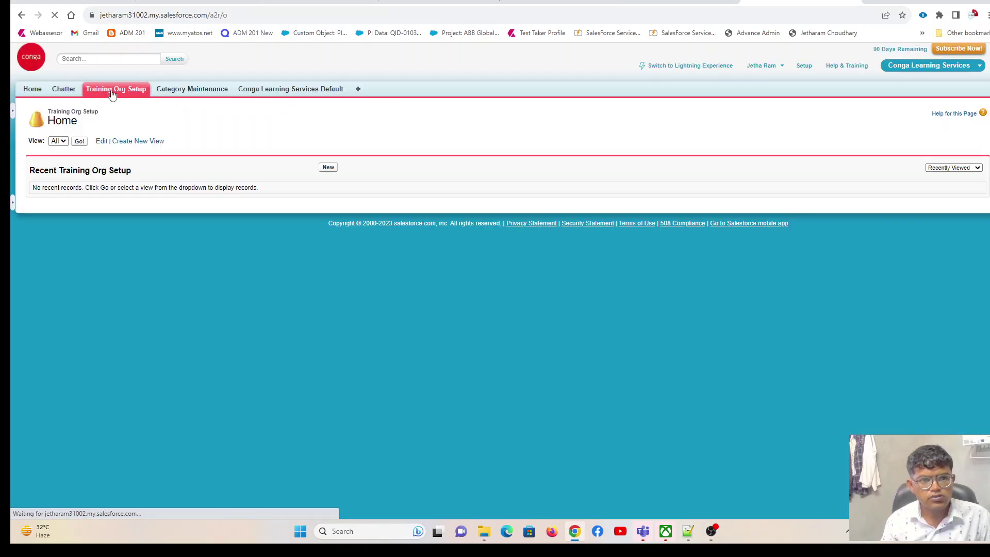
{"action": "left_click", "coordinate": [81, 143]}
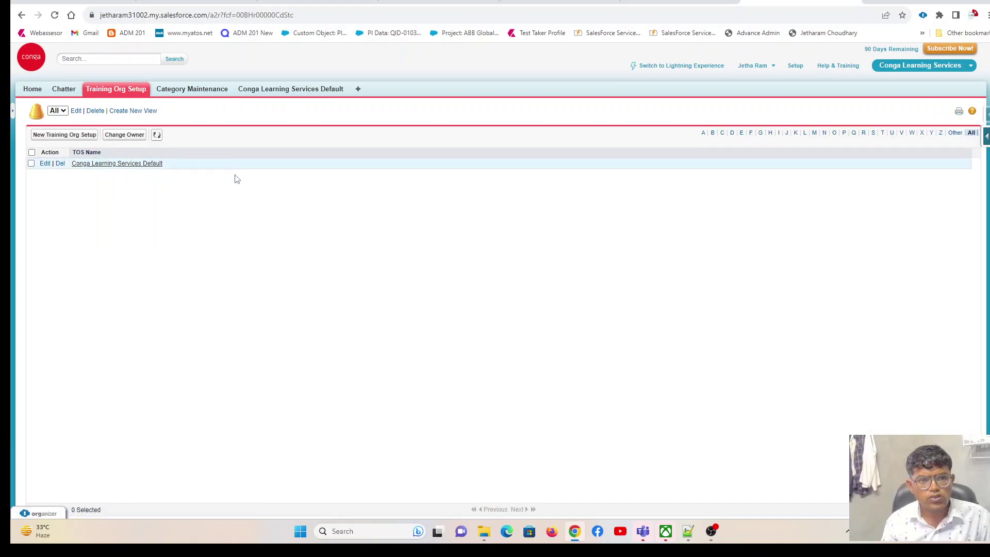
{"action": "left_click", "coordinate": [92, 167]}
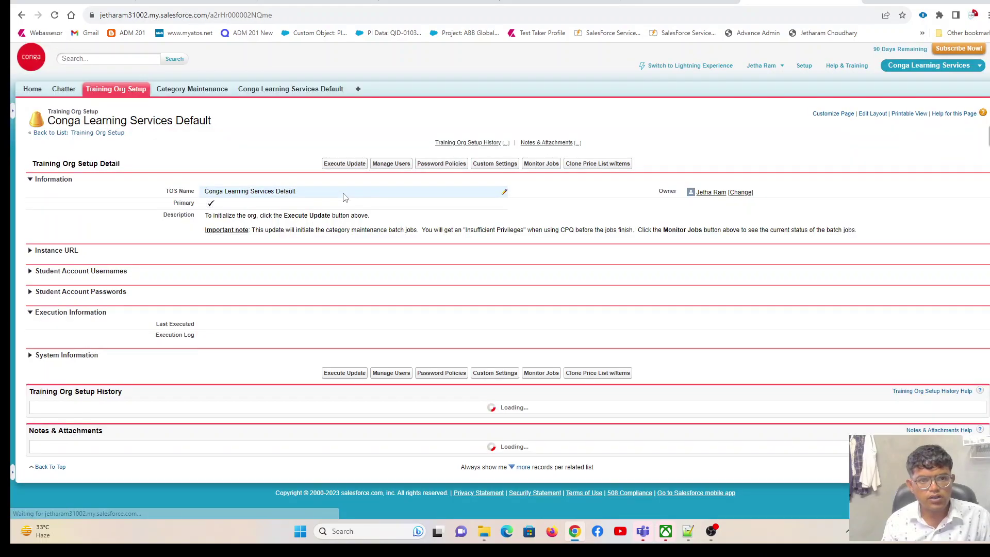
{"action": "left_click", "coordinate": [343, 164]}
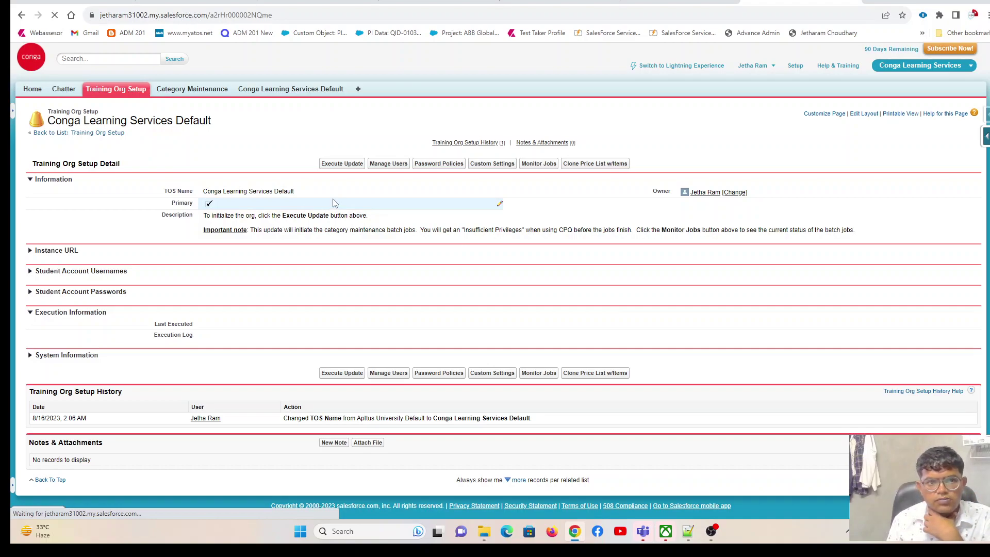
{"action": "right_click", "coordinate": [192, 91]}
{"action": "left_click", "coordinate": [257, 105]}
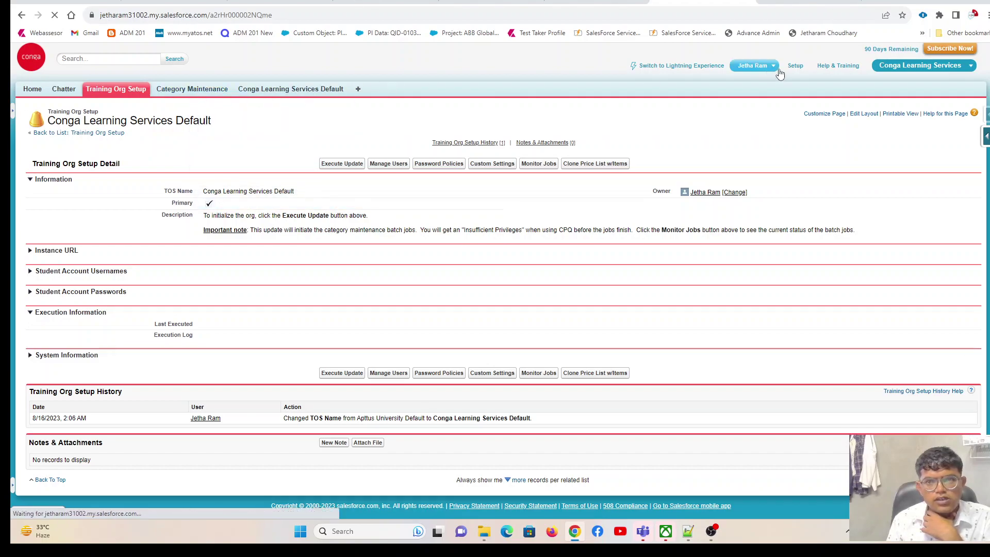
In Category Maintenance, update the view for All hierarchies, then return to the other tab.
{"action": "left_click", "coordinate": [817, 2]}
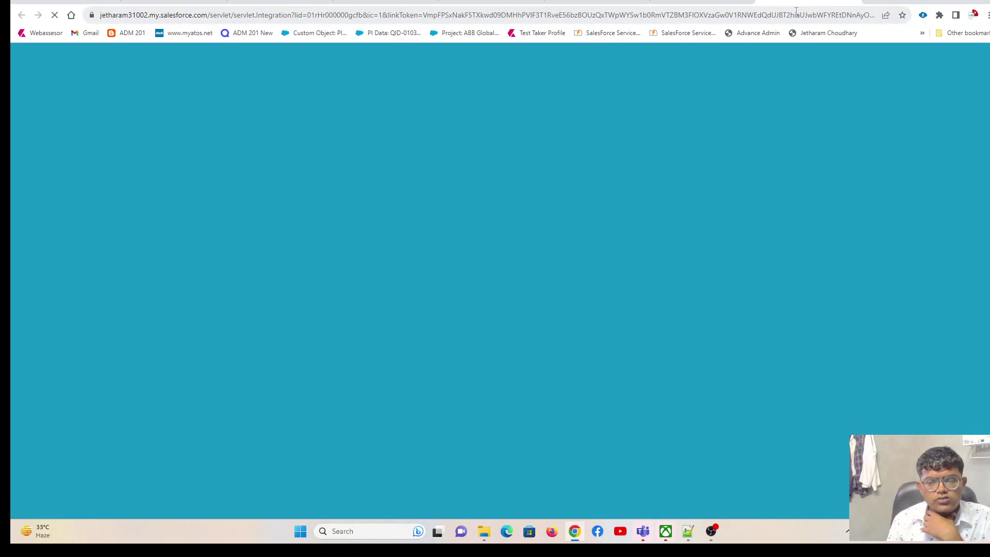
{"action": "left_click", "coordinate": [732, 1]}
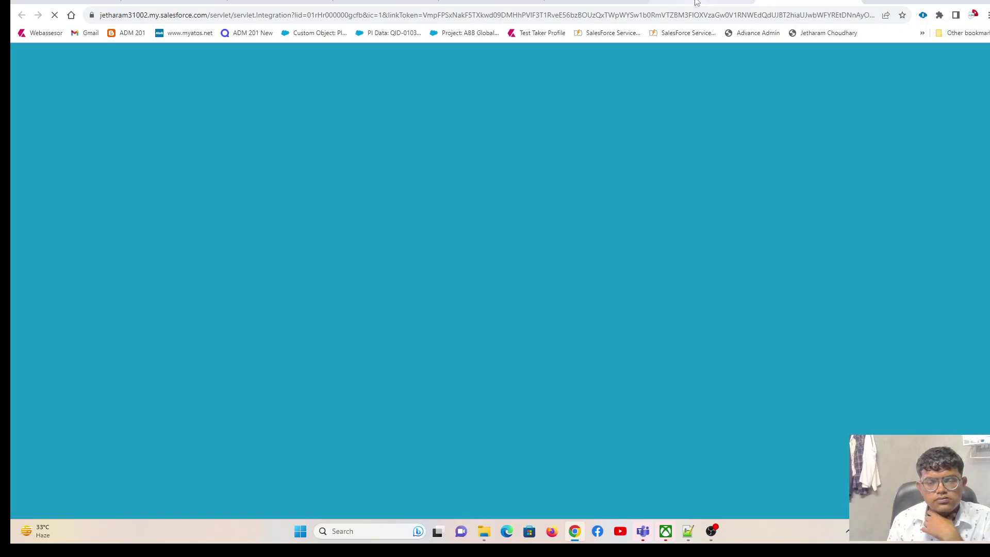
{"action": "left_click", "coordinate": [696, 2]}
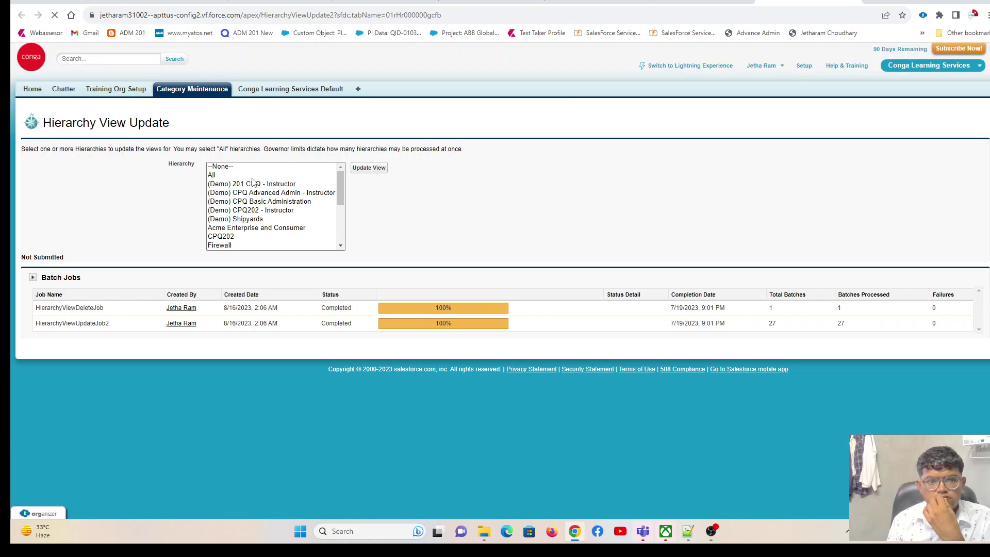
{"action": "left_click", "coordinate": [242, 175]}
{"action": "left_click", "coordinate": [355, 170]}
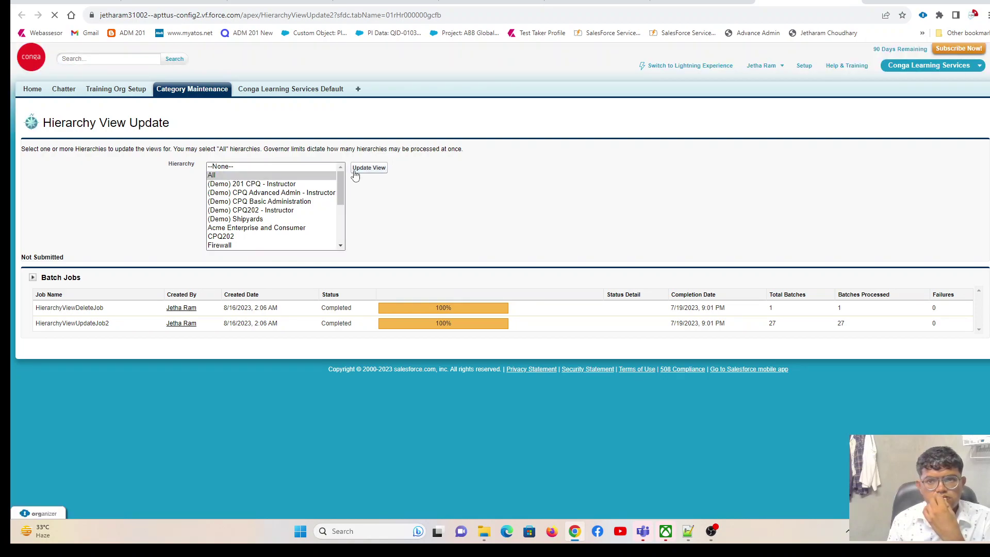
{"action": "left_click", "coordinate": [702, 2]}
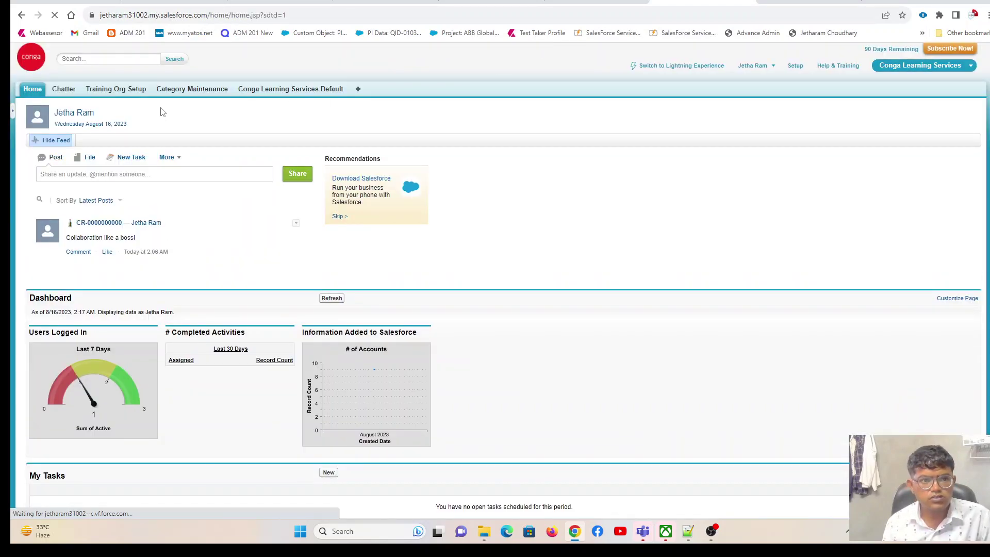
Find Proposals on the All Tabs page and show the Demo Proposals list view.
{"action": "left_click", "coordinate": [359, 92]}
{"action": "key", "text": "ctrl+f"}
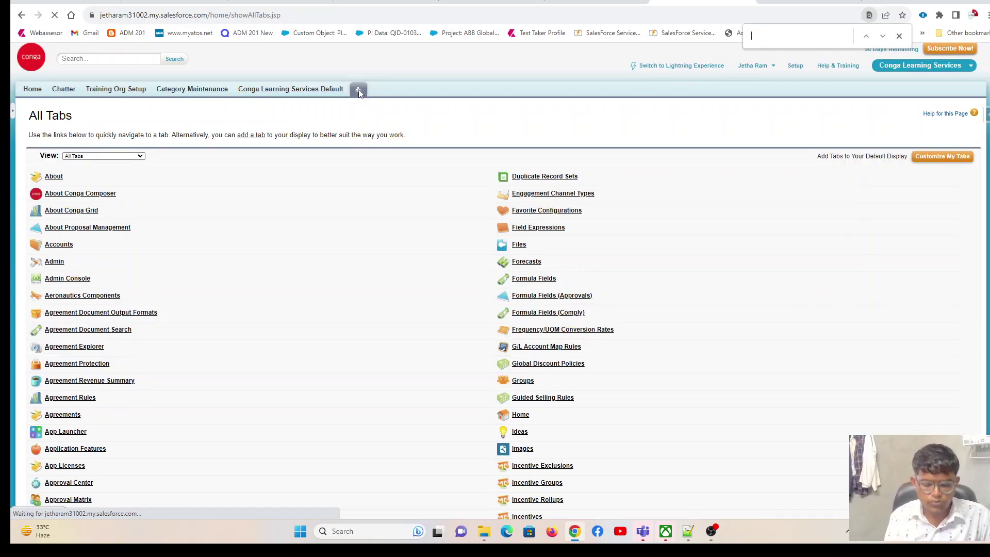
{"action": "type", "text": "proposal"}
{"action": "key", "text": "Return"}
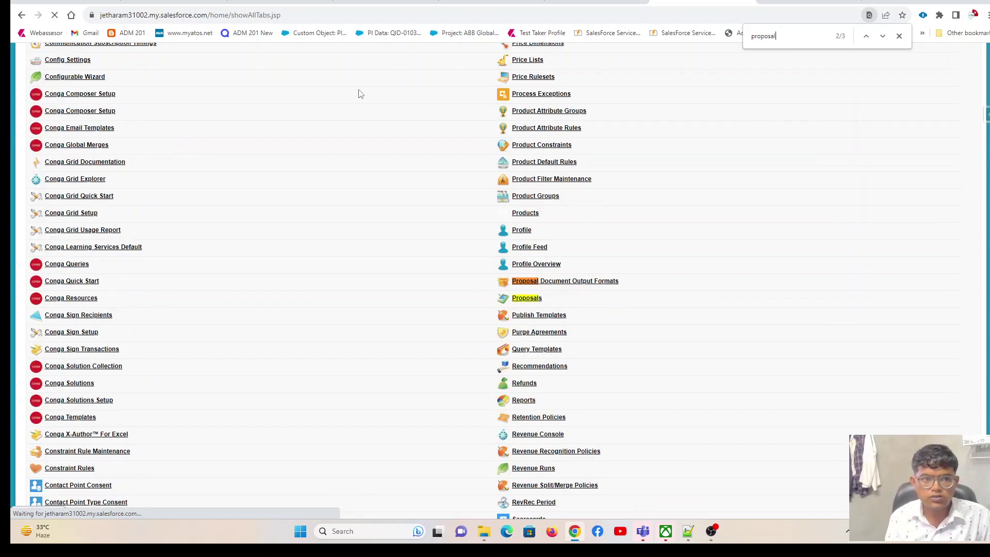
{"action": "left_click", "coordinate": [565, 281]}
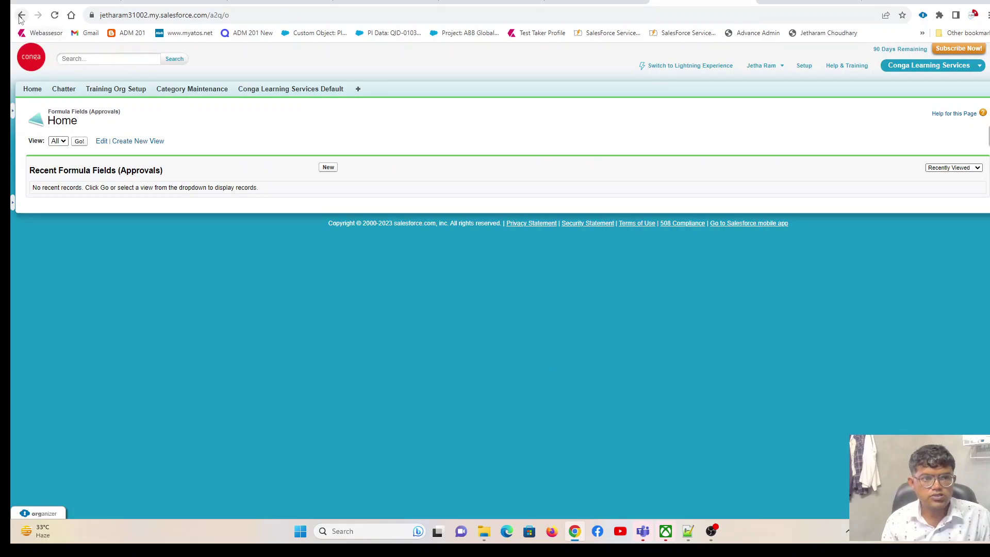
{"action": "left_click", "coordinate": [21, 15]}
{"action": "scroll", "coordinate": [538, 384], "scroll_direction": "down", "scroll_amount": 5}
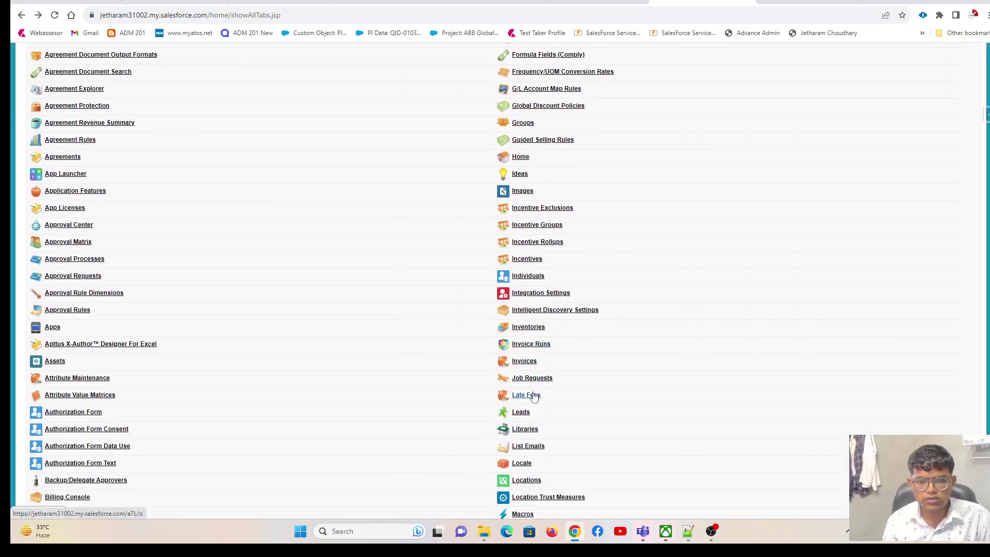
{"action": "key", "text": "ctrl+f"}
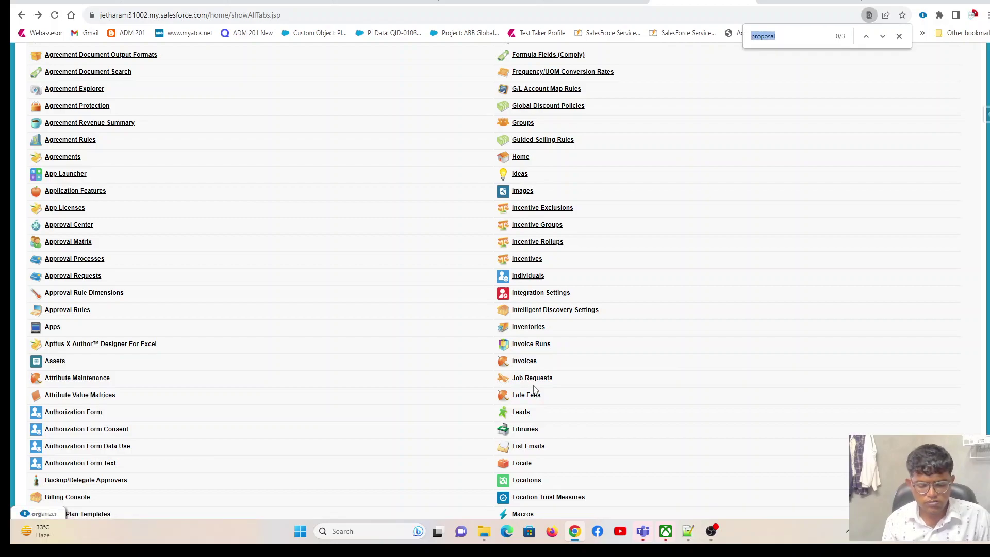
{"action": "type", "text": "proposal"}
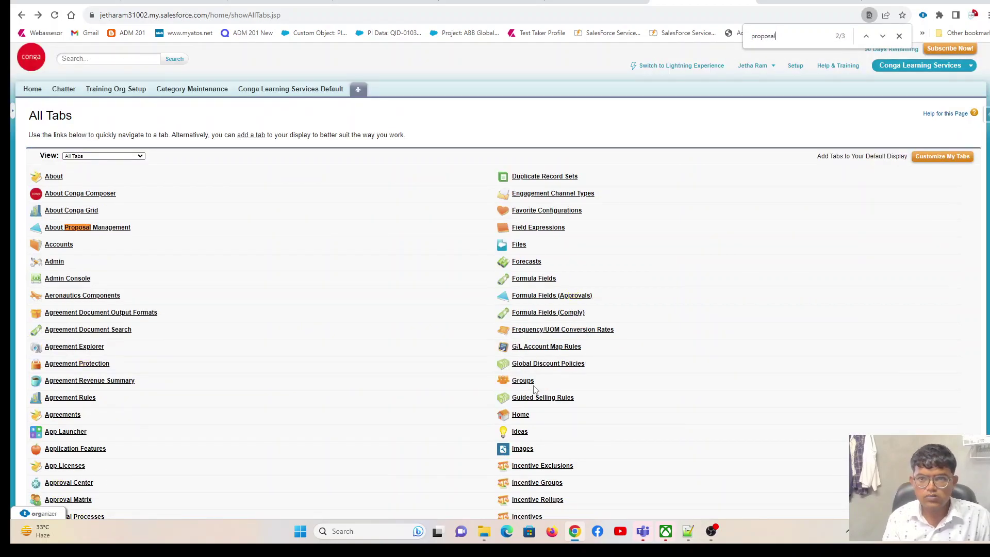
{"action": "key", "text": "Return"}
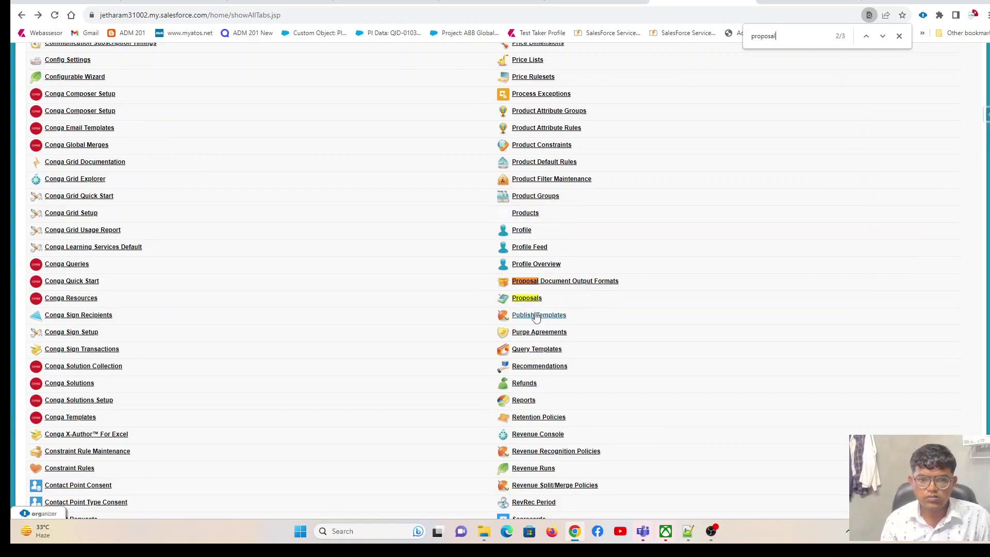
{"action": "left_click", "coordinate": [535, 301]}
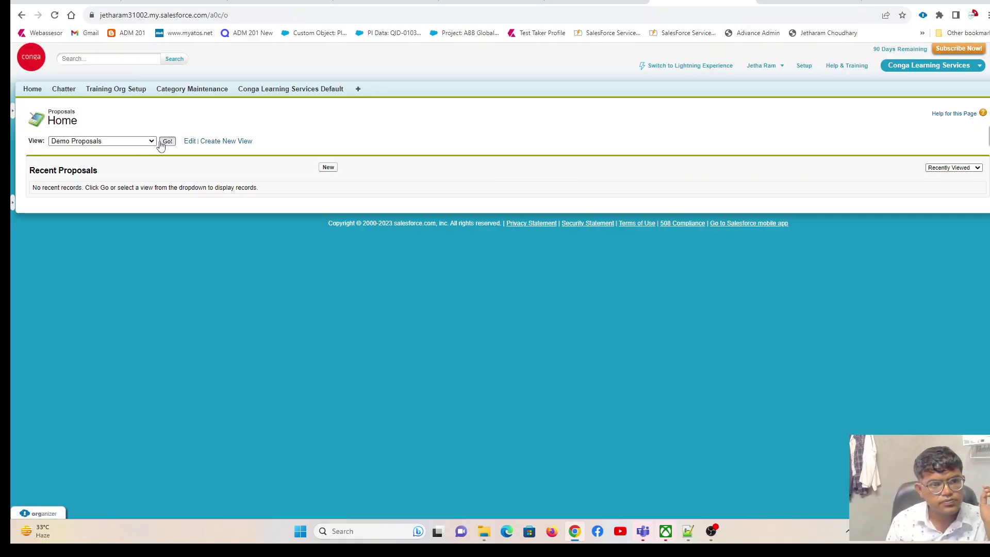
{"action": "left_click", "coordinate": [167, 141]}
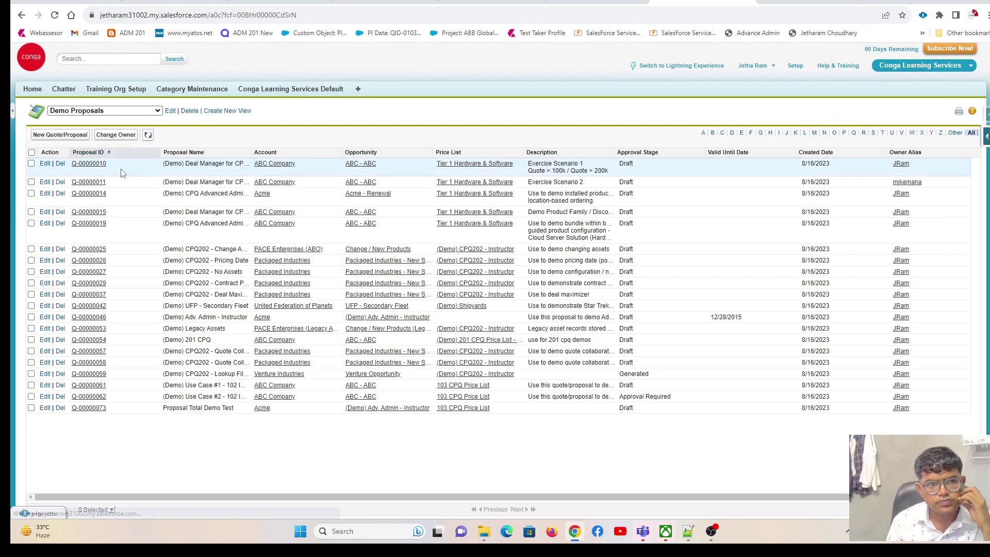
Open proposal Q-00000015 and launch Configure Products from its Actions section.
{"action": "left_click", "coordinate": [91, 216]}
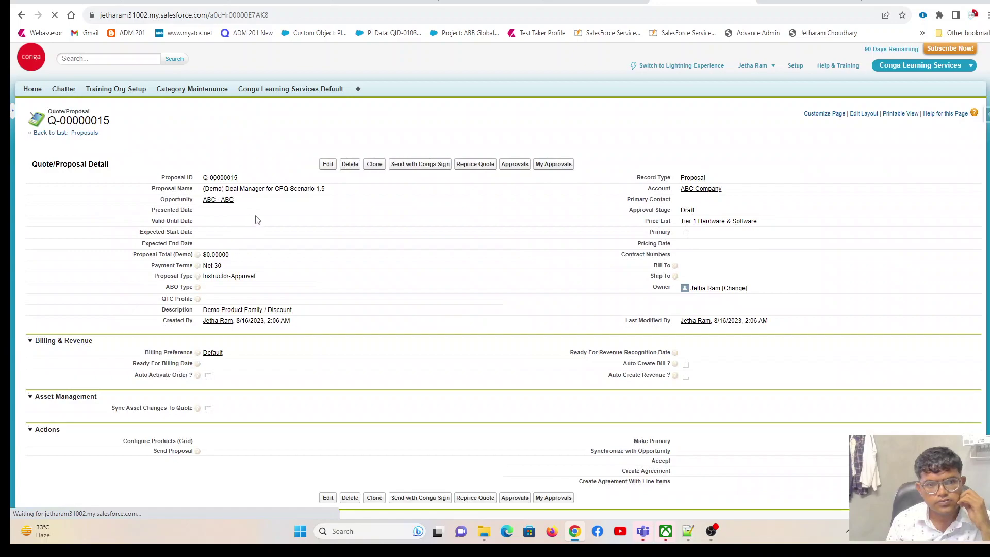
{"action": "scroll", "coordinate": [254, 218], "scroll_direction": "down", "scroll_amount": 3}
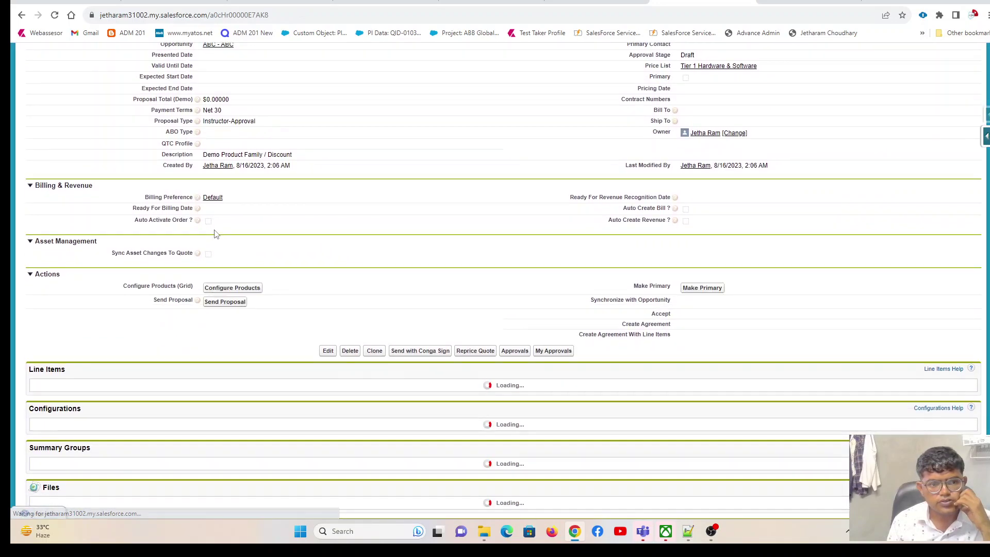
{"action": "left_click", "coordinate": [208, 292]}
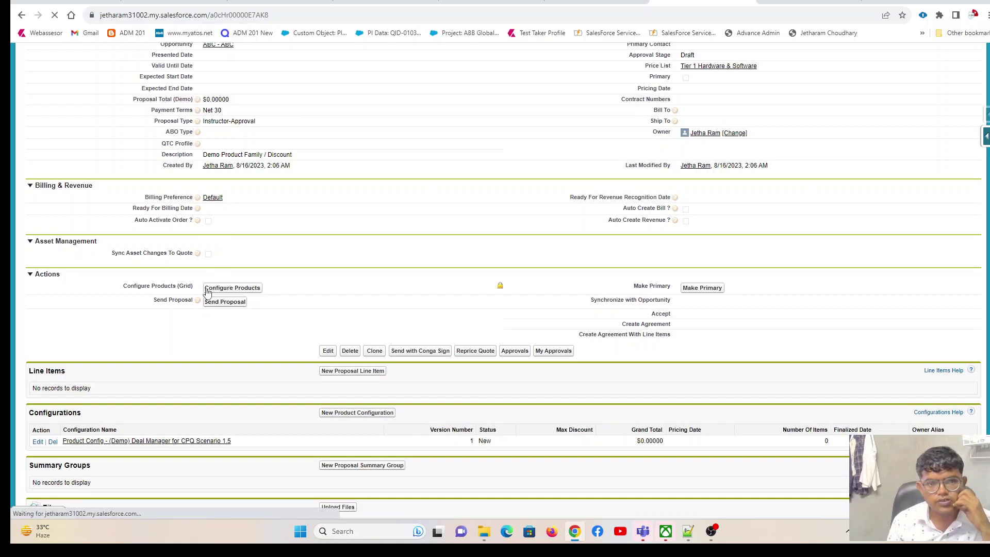